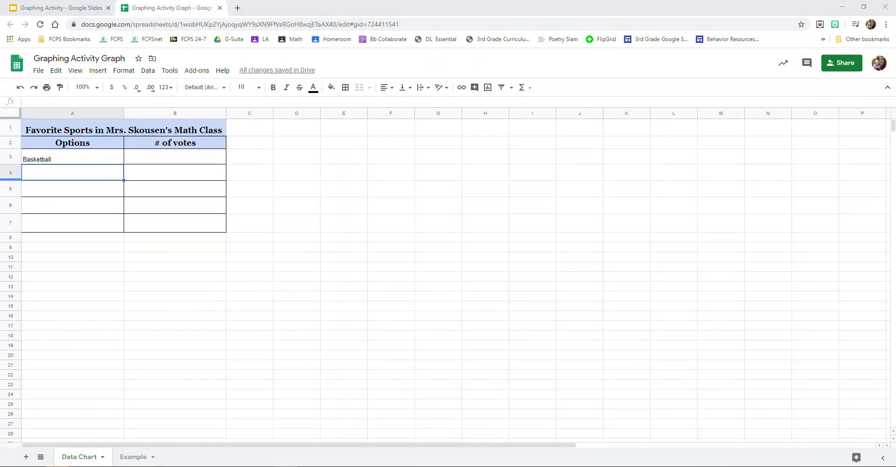
- Enter Baseball, Soccor, Gymnastics and Other as the remaining options in A4 through A7
type("Baseball")
key("Return")
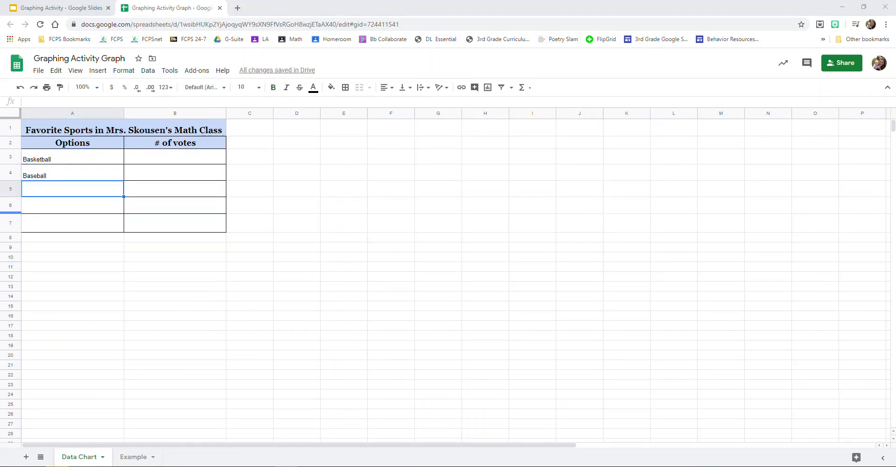
type("Soccor")
key("Return")
type("Gymnastics")
key("Return")
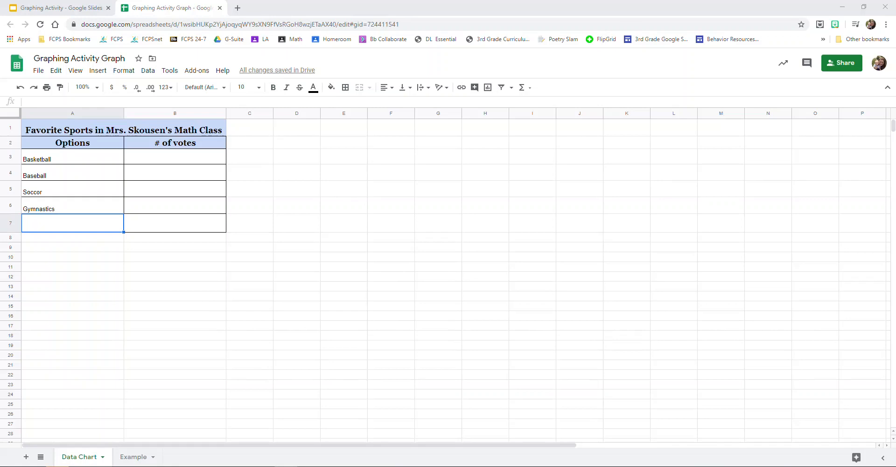
type("Other")
key("Return")
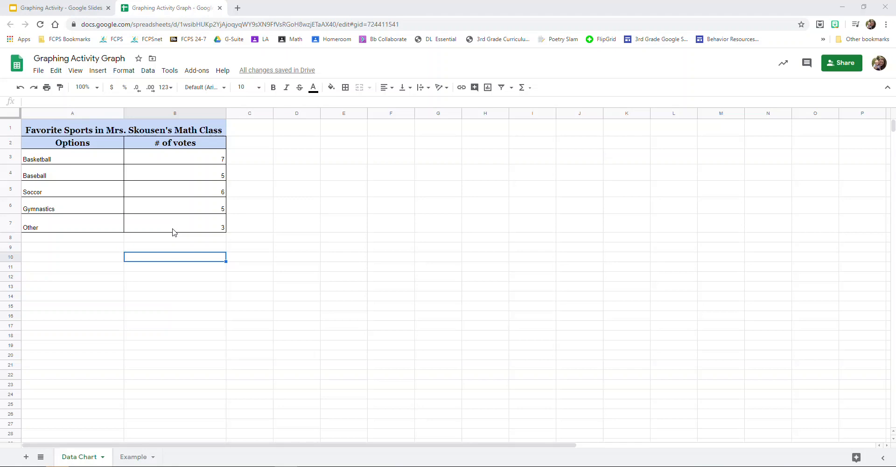
- Change the Options column header in A2 to Sports
left_click(82, 147)
left_click_drag(56, 102, 26, 102)
type("Sports")
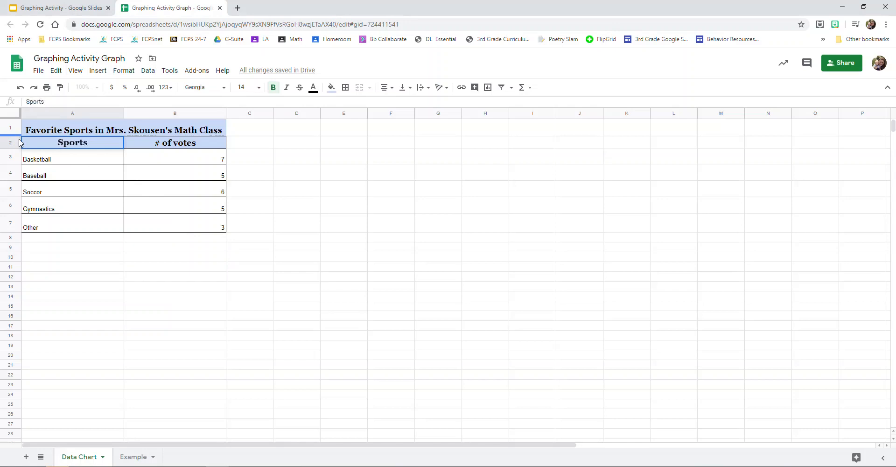
left_click(143, 261)
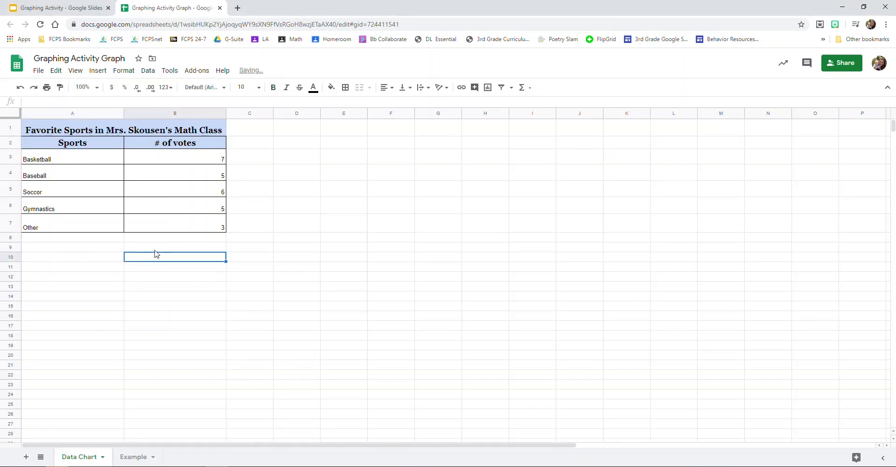
- Insert a chart from the whole table A1:B7 and make it a column chart
left_click_drag(168, 227, 70, 134)
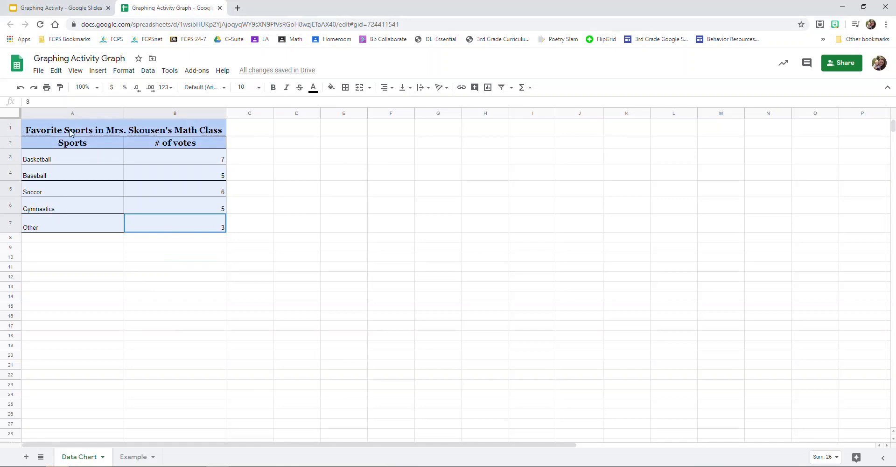
left_click(488, 88)
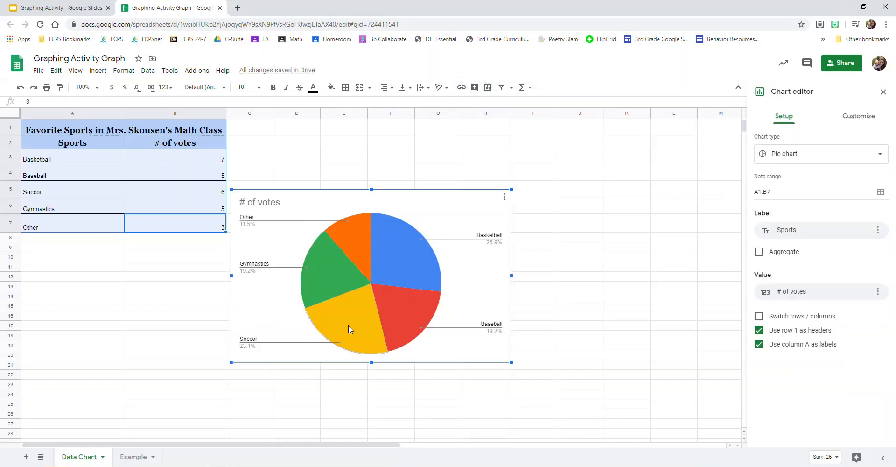
left_click(801, 158)
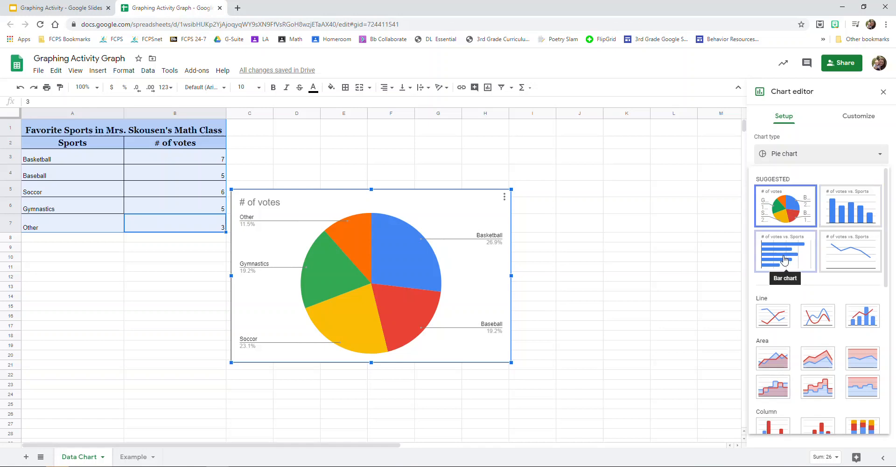
left_click(839, 219)
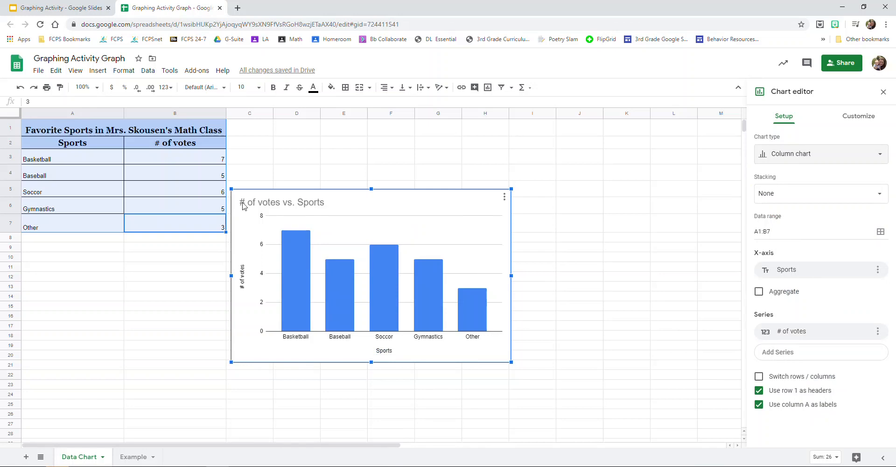
- Replace the chart title with the same wording as the table heading in row 1
double_click(275, 203)
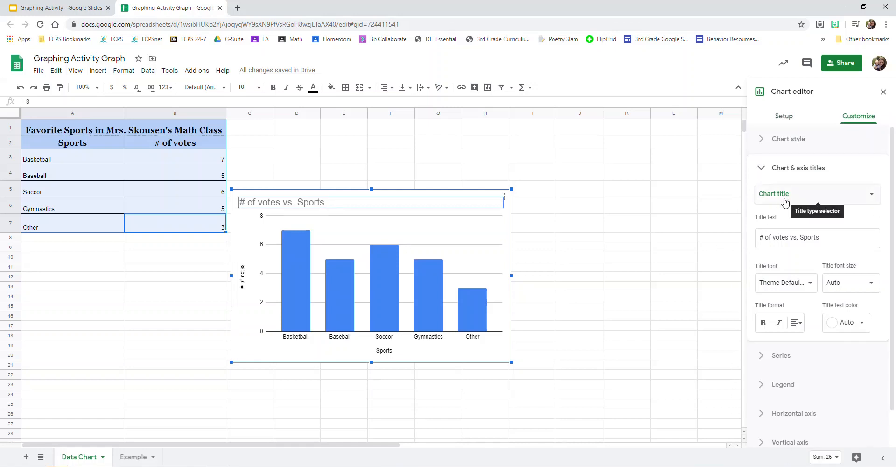
left_click(778, 237)
left_click_drag(829, 237, 750, 250)
type("Fa")
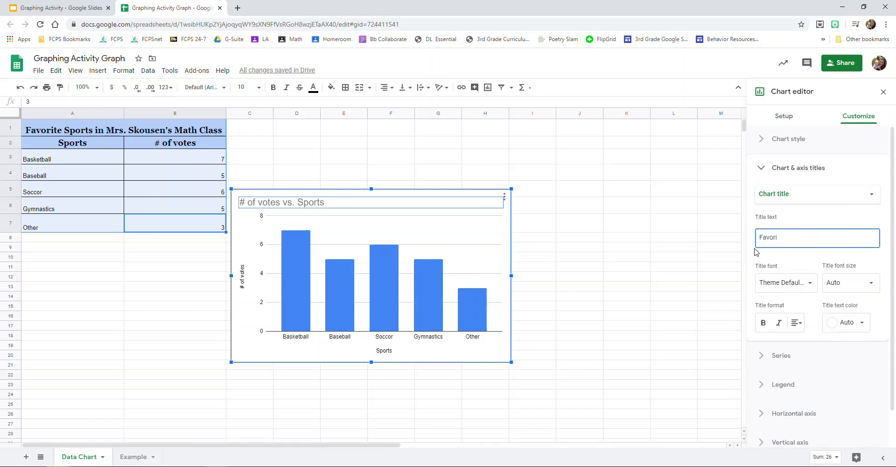
type("vori")
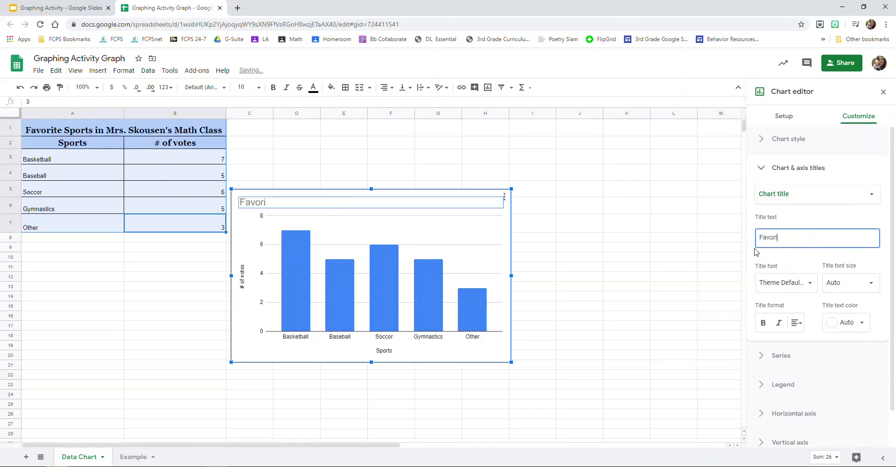
type("te Spor")
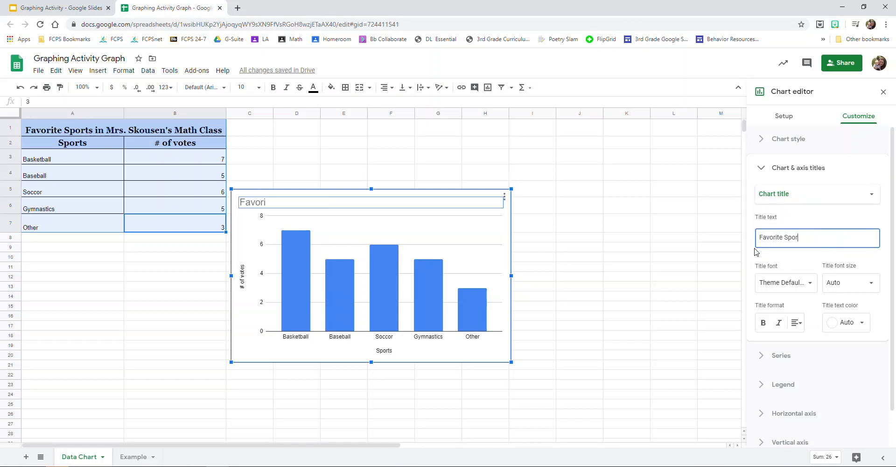
type("ts in Mrs. Skousen's Math Class")
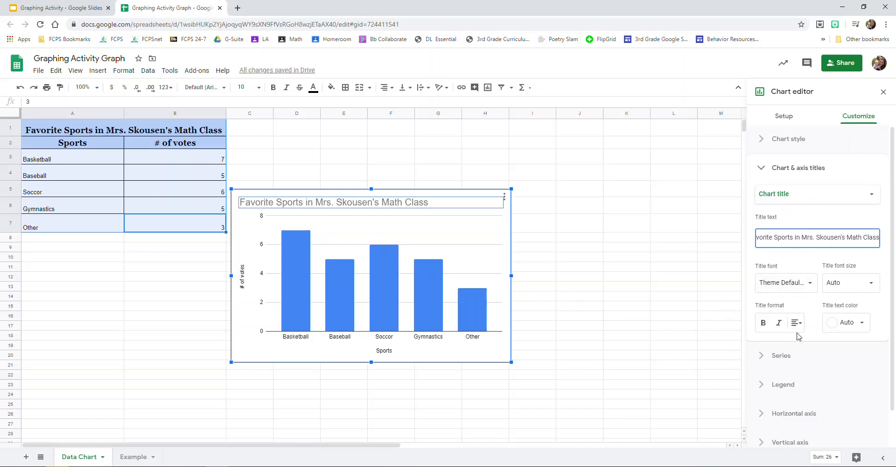
- Try the chart title in Comic Sans MS at font size 20
left_click(840, 282)
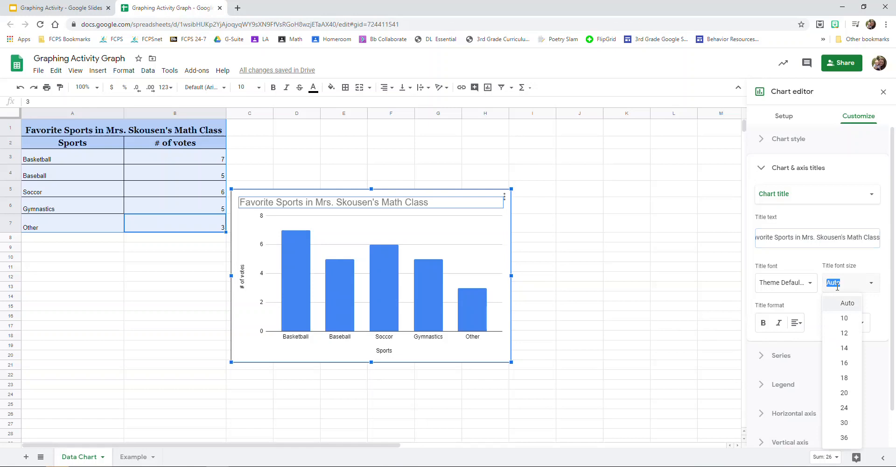
left_click(845, 320)
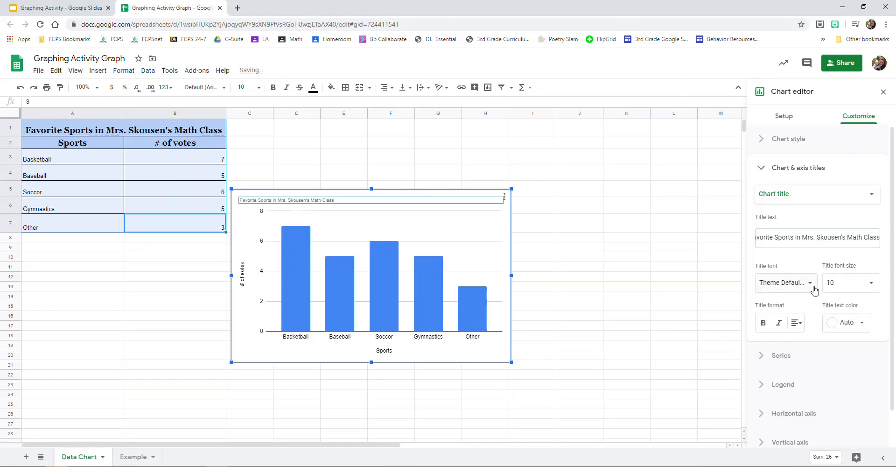
left_click(815, 290)
left_click(810, 372)
left_click(851, 284)
left_click(844, 392)
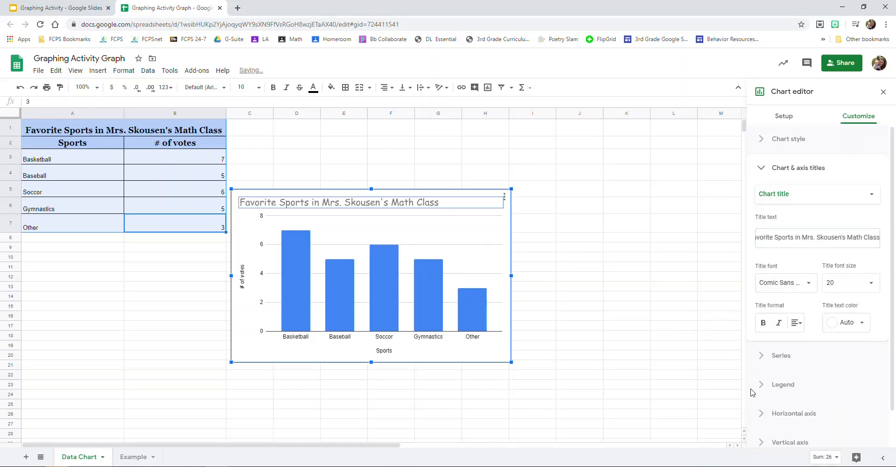
- Format the chart title in Garamond at font size 24 and center it
left_click(796, 283)
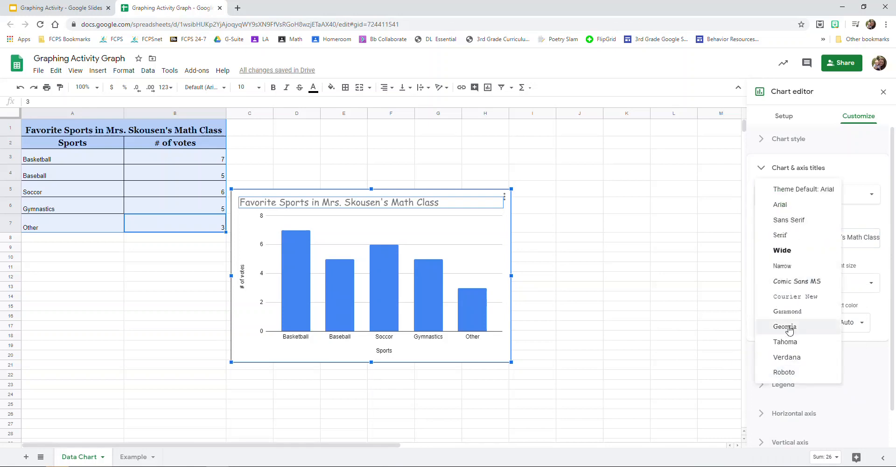
left_click(792, 315)
left_click(853, 282)
left_click(848, 413)
left_click(802, 325)
left_click(810, 341)
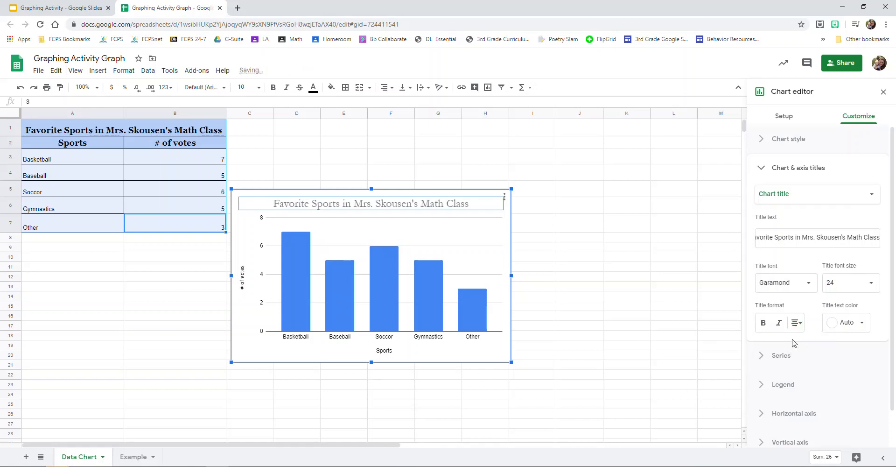
- Make the chart title bold and color its text dark red
left_click(764, 323)
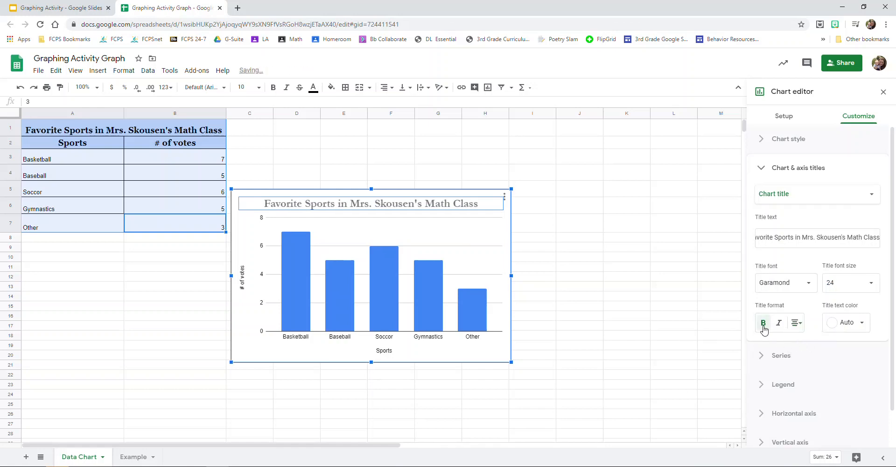
left_click(861, 325)
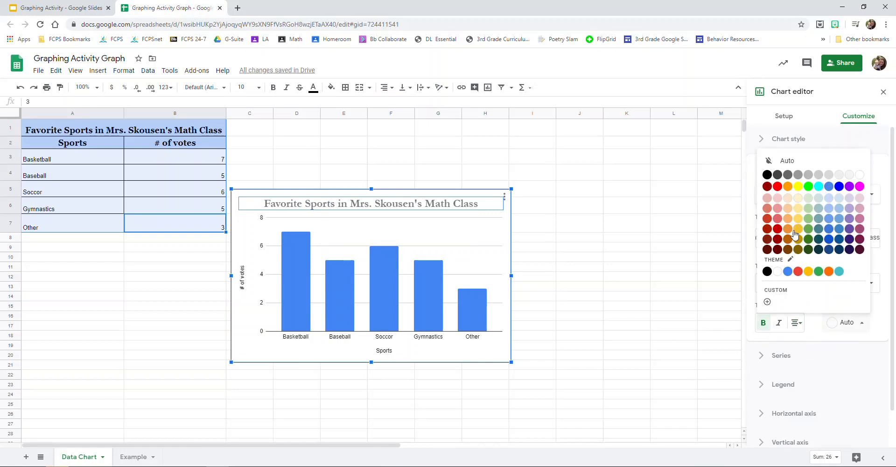
left_click(778, 229)
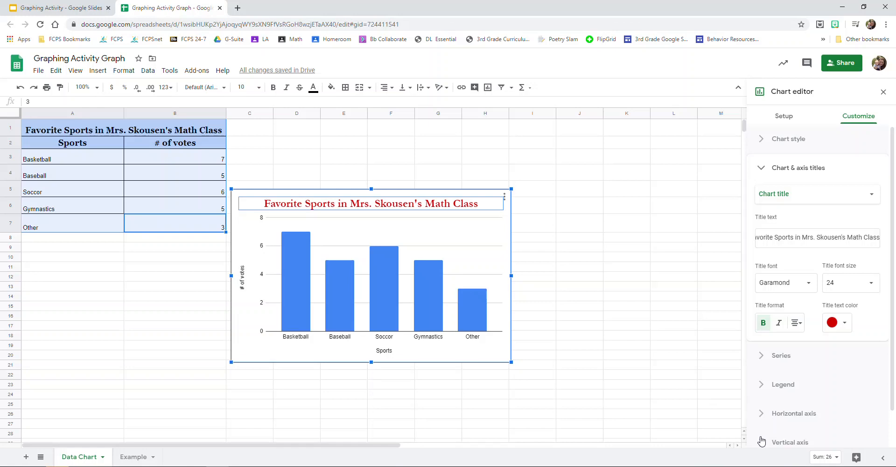
- Recolor the columns of the # of votes series bright green
scroll(894, 350, "down", 1)
scroll(894, 350, "down", 3)
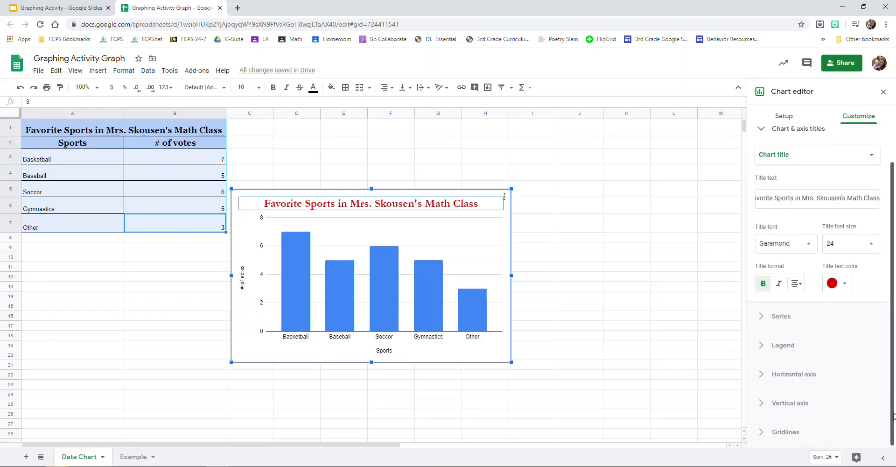
left_click(766, 317)
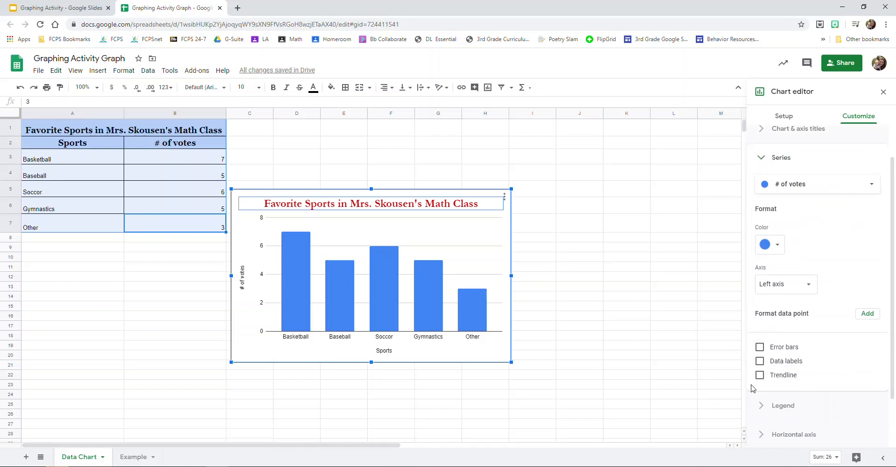
left_click(769, 245)
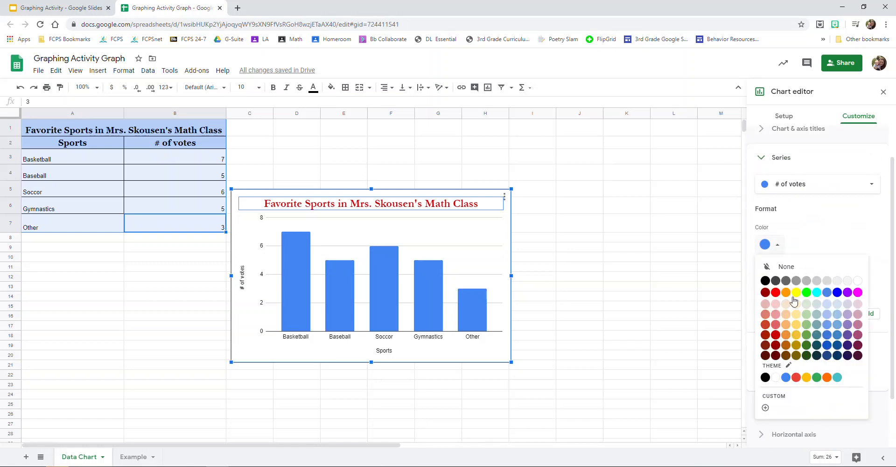
left_click(775, 296)
left_click(778, 243)
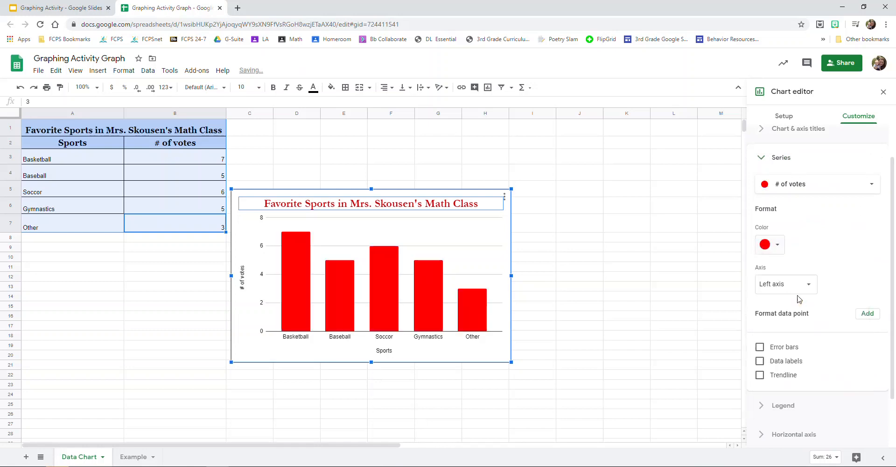
left_click(799, 293)
left_click(777, 244)
left_click(808, 296)
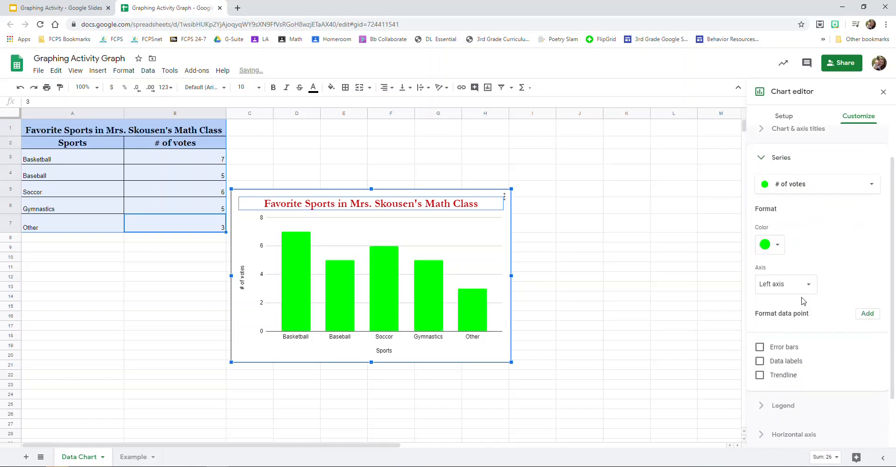
- Try the # of votes series on the right axis and return it to the left axis
left_click(808, 291)
left_click(808, 290)
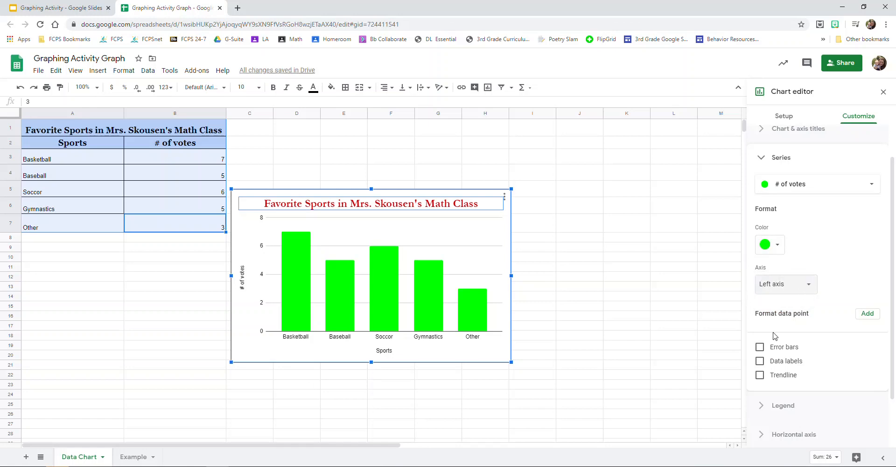
left_click(804, 289)
left_click(797, 297)
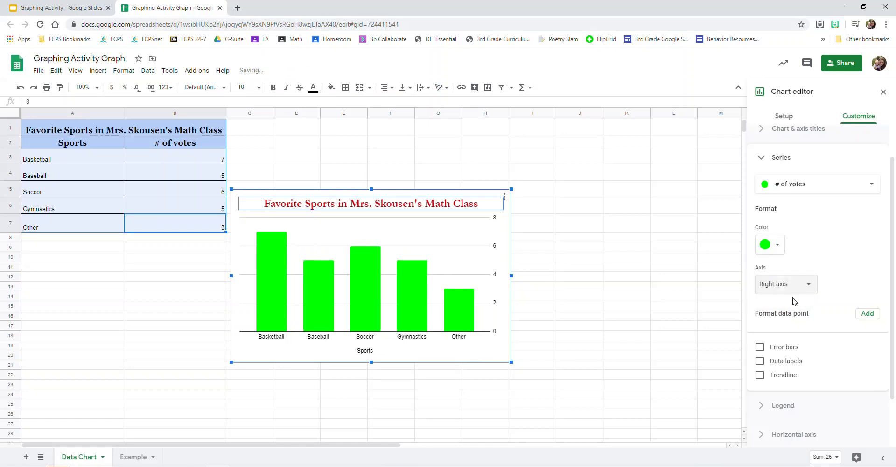
left_click(799, 287)
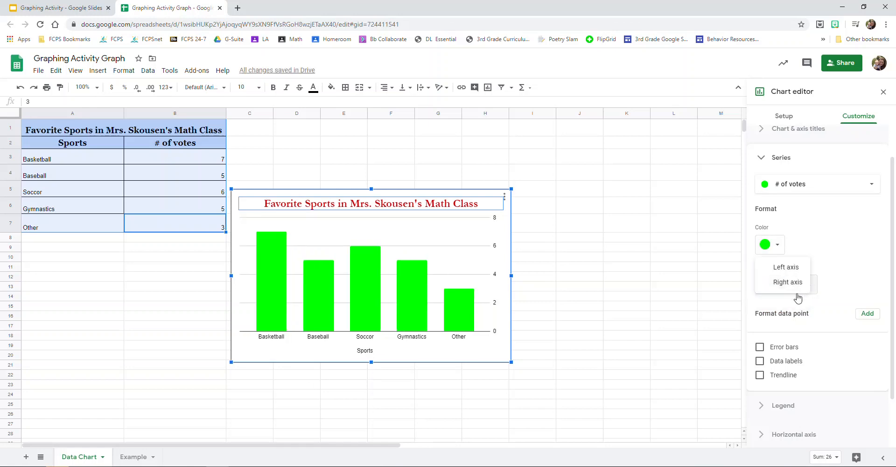
left_click(795, 275)
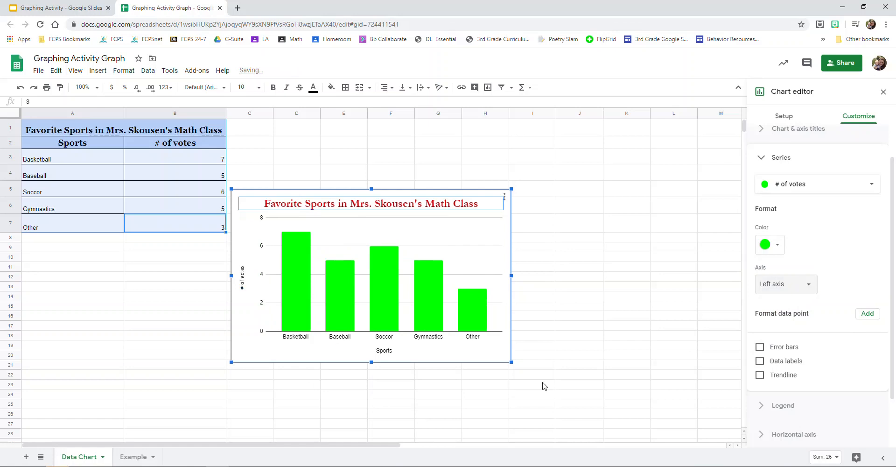
scroll(801, 379, "down", 1)
left_click(784, 357)
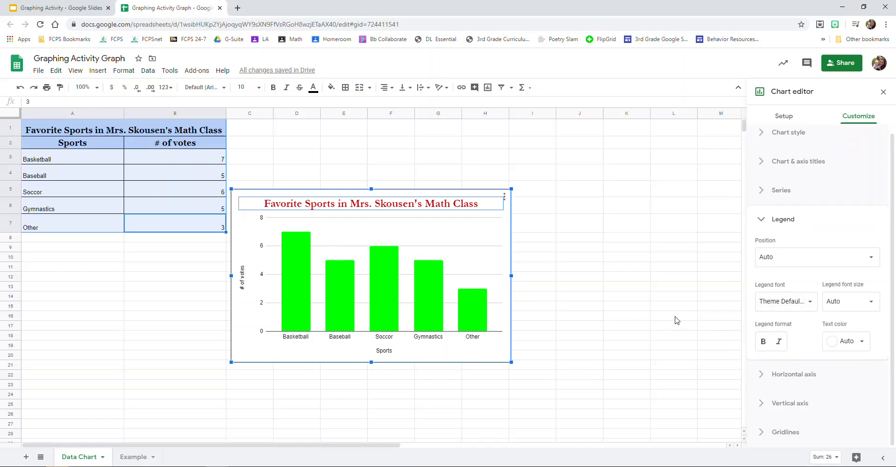
left_click(794, 383)
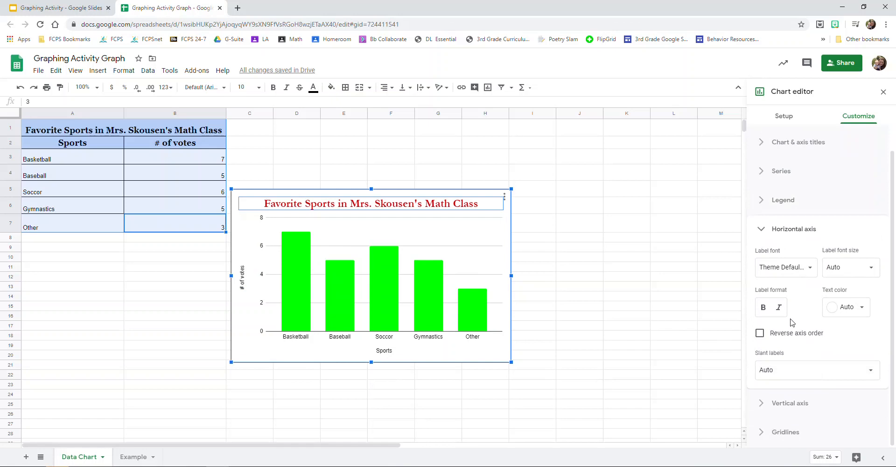
- Set the minor gridline count of the chart's vertical axis to 1
left_click(759, 432)
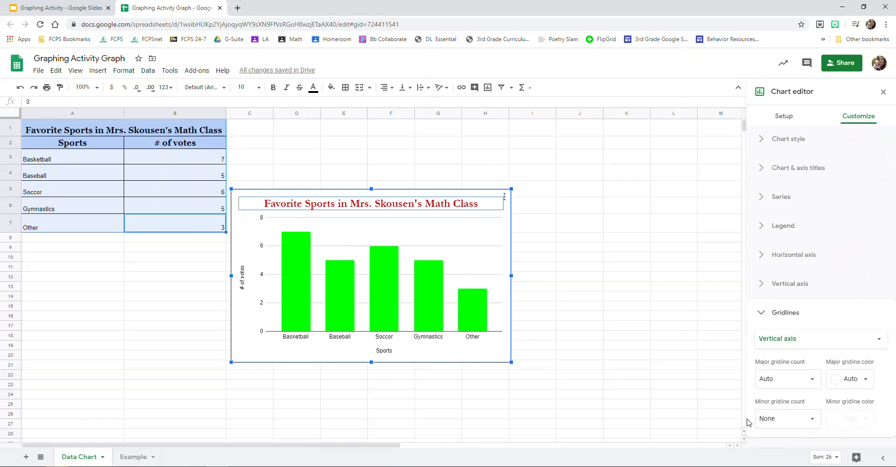
left_click(781, 424)
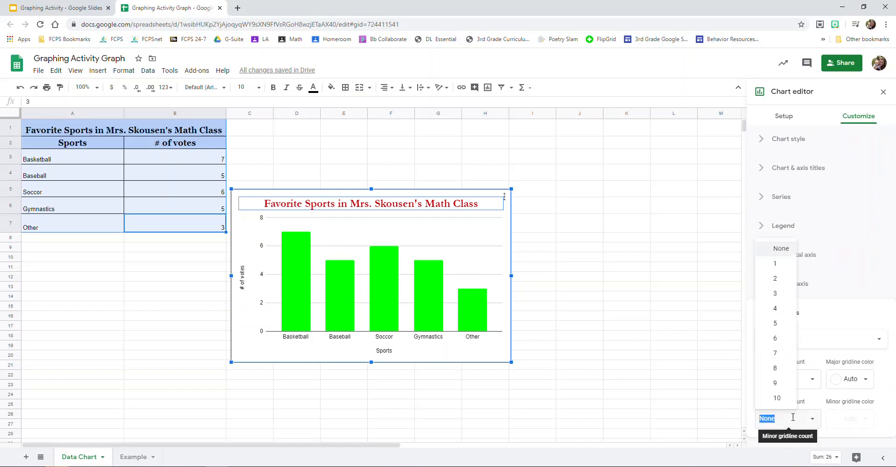
left_click(779, 274)
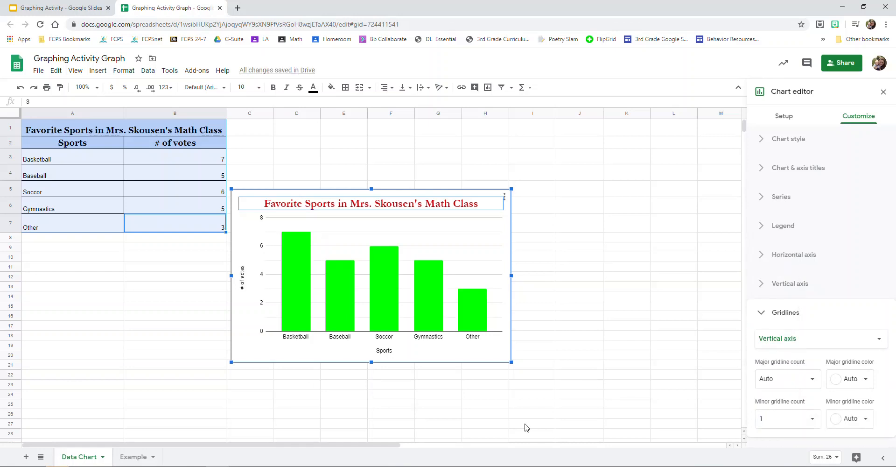
- Try cyan for the minor gridlines and red for the major gridlines of the vertical axis
left_click(867, 422)
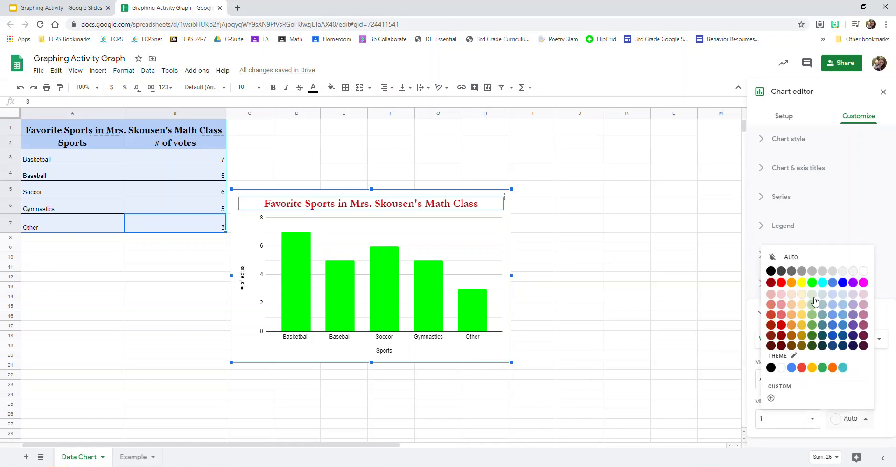
left_click(823, 283)
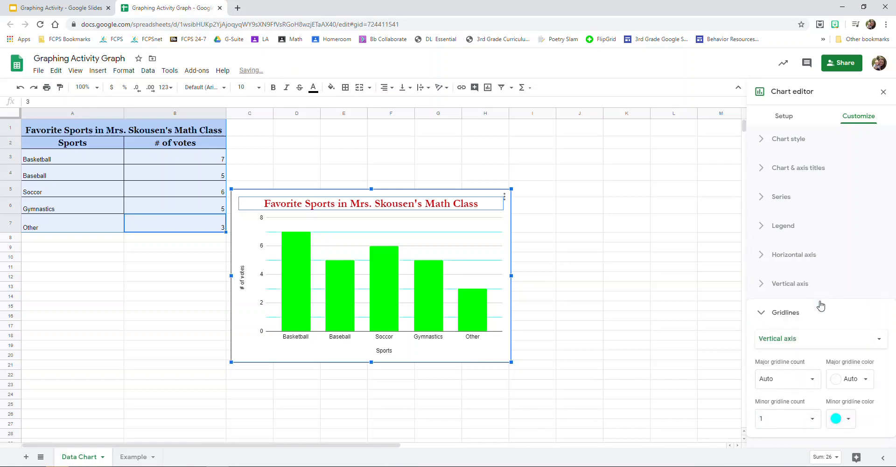
left_click(863, 382)
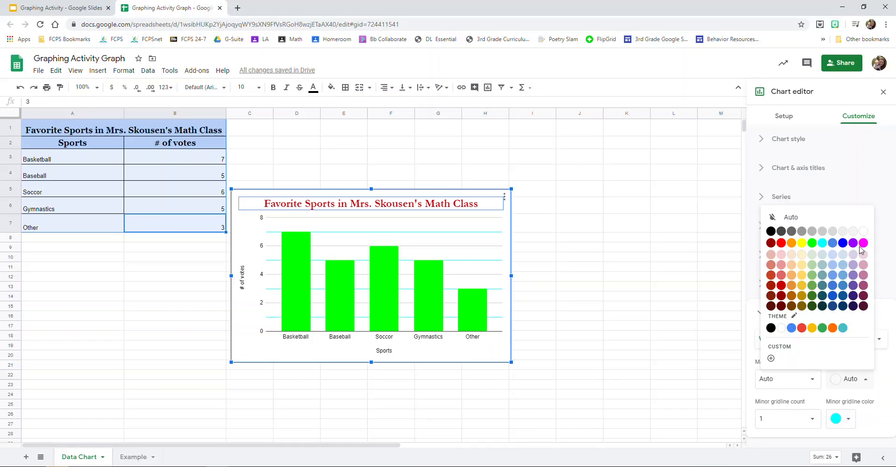
left_click(781, 244)
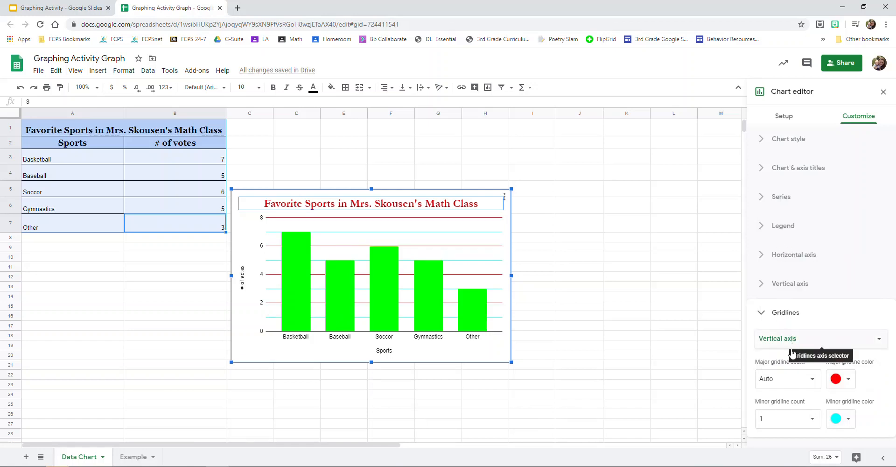
- Color the vertical axis's major gridlines dark gray and its minor gridlines light gray
left_click(842, 379)
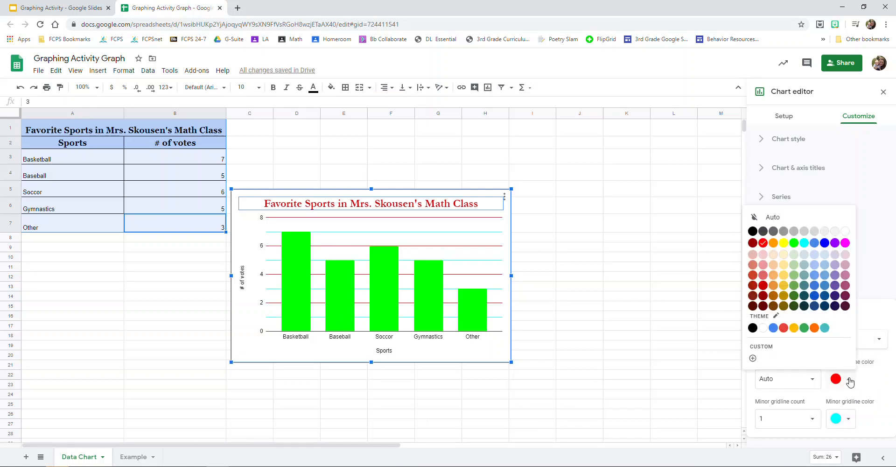
left_click(766, 233)
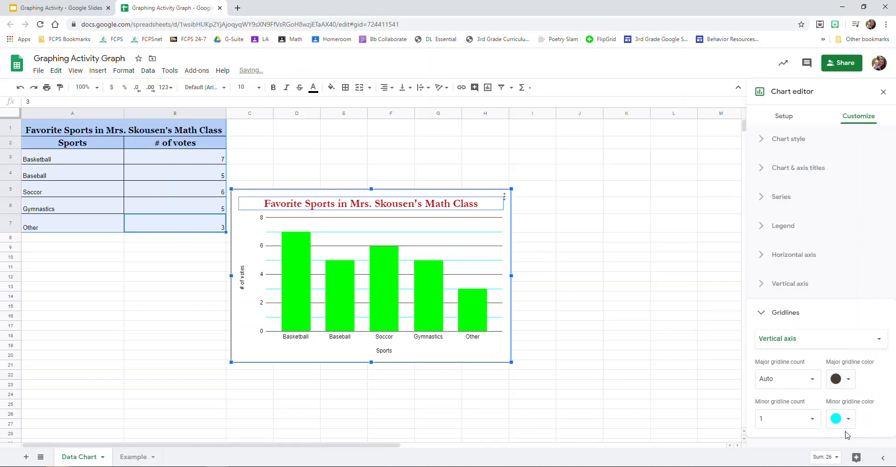
left_click(846, 419)
left_click(820, 274)
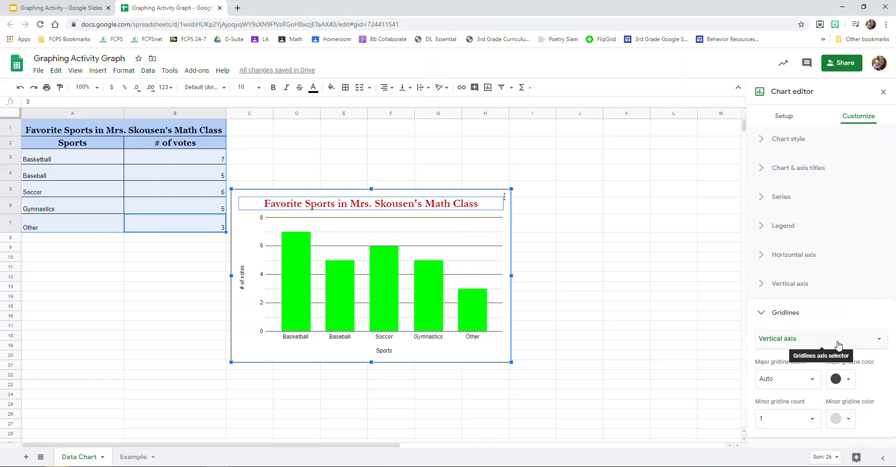
- Change the text color of the horizontal axis labels to the theme's light blue
left_click(780, 256)
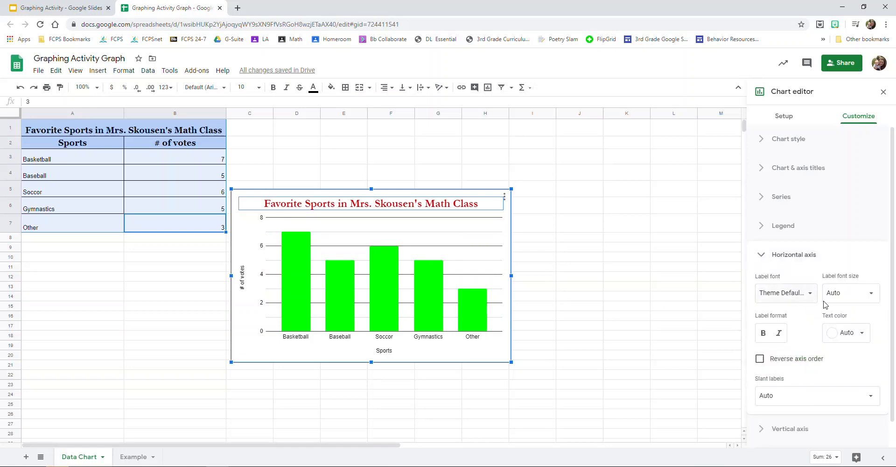
left_click(862, 334)
left_click(787, 281)
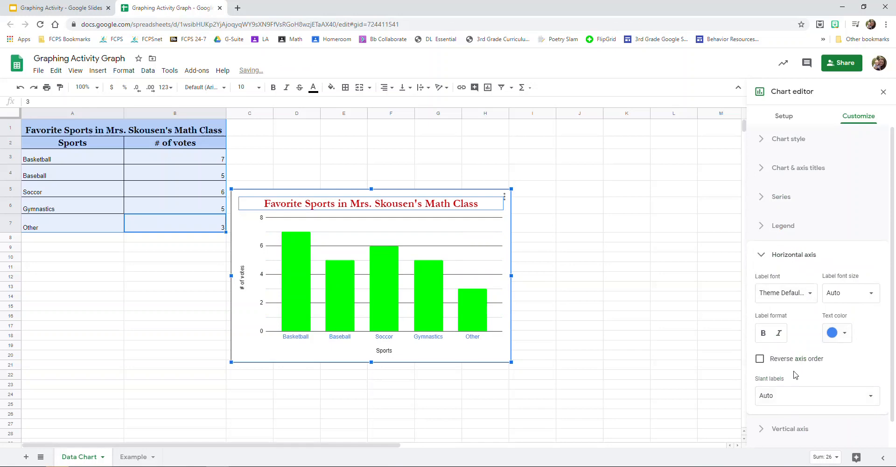
- Change the text color of the vertical axis labels to dark red
scroll(794, 372, "down", 1)
left_click(785, 405)
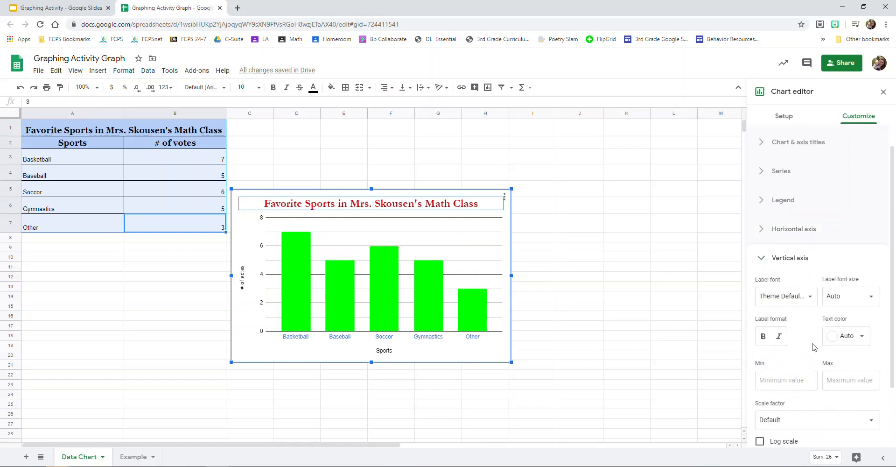
left_click(852, 337)
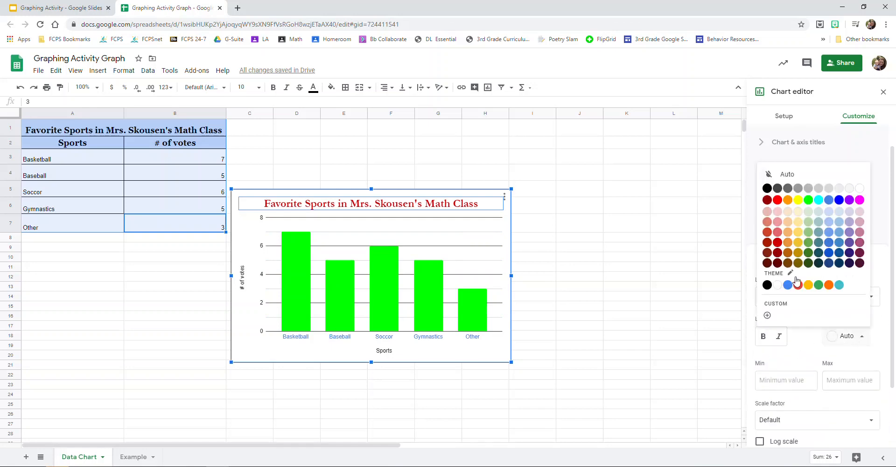
left_click(778, 253)
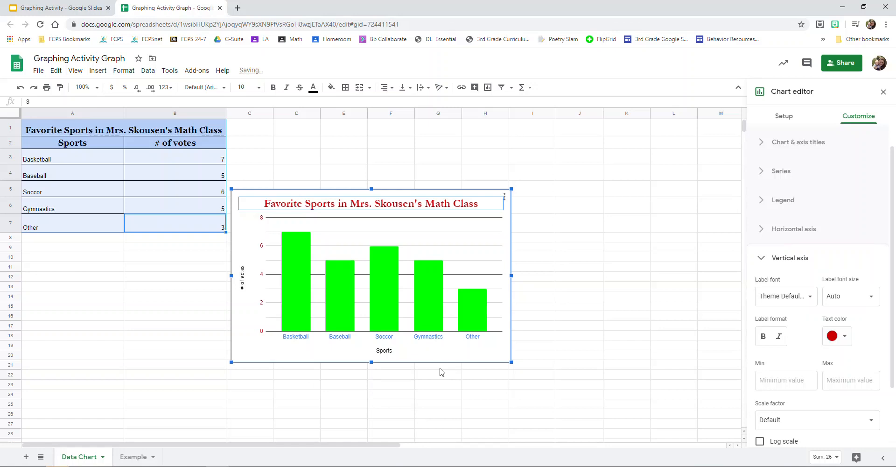
- Color the vertical axis title "# of votes" blue
left_click(243, 288)
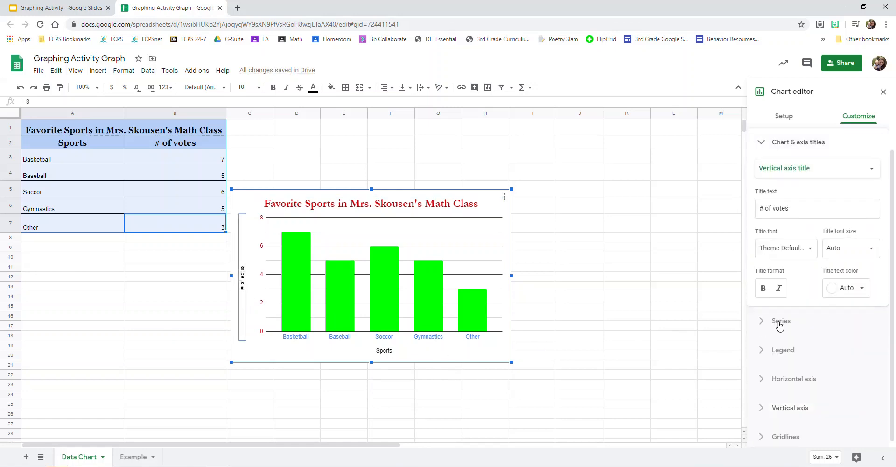
left_click(848, 290)
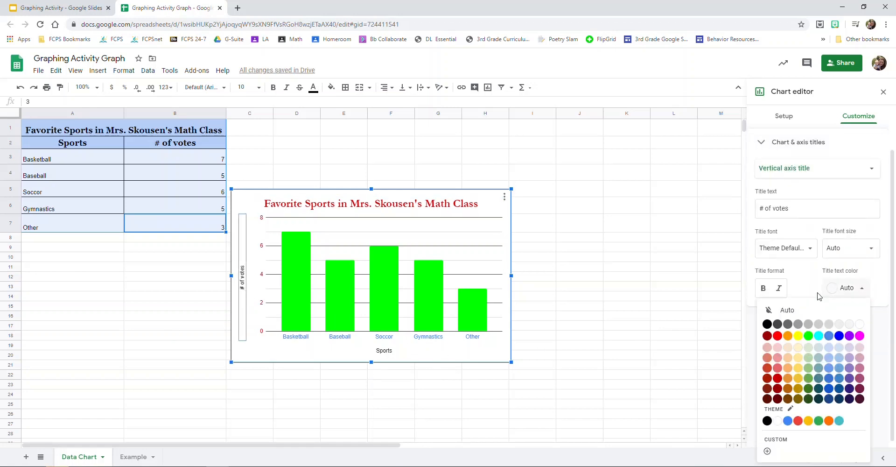
left_click(840, 337)
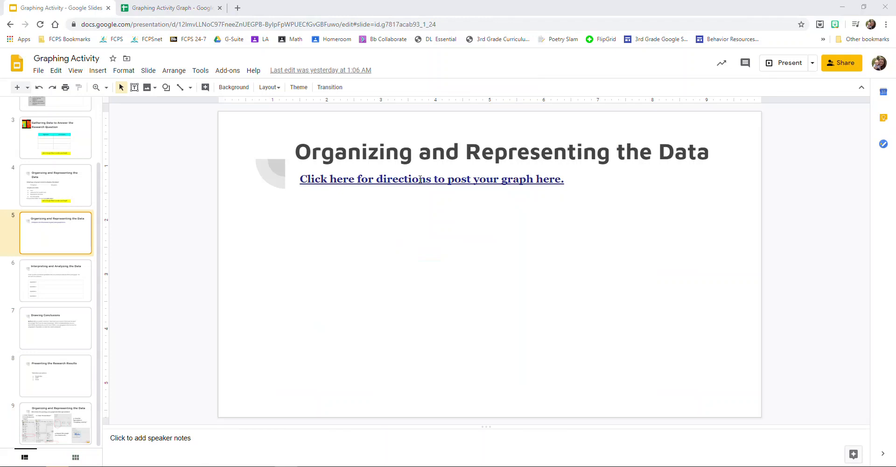
- In the Graphing Activity presentation, follow the link on slide 5 to the directions for posting the graph
left_click(396, 178)
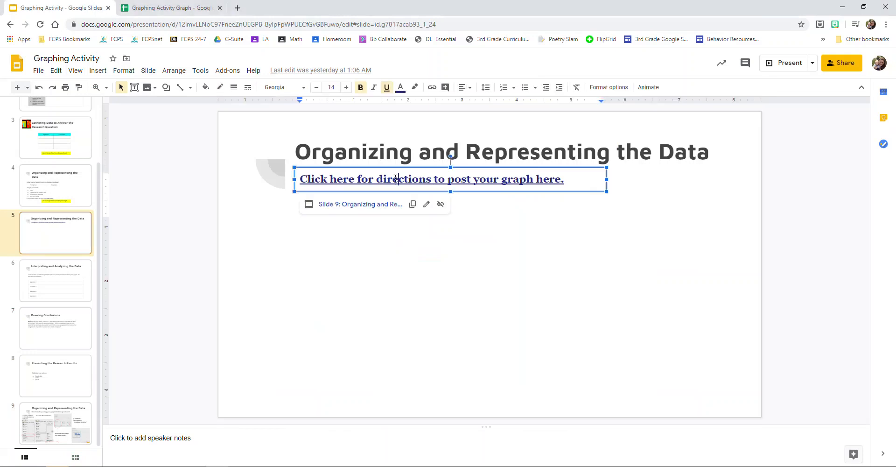
left_click(363, 208)
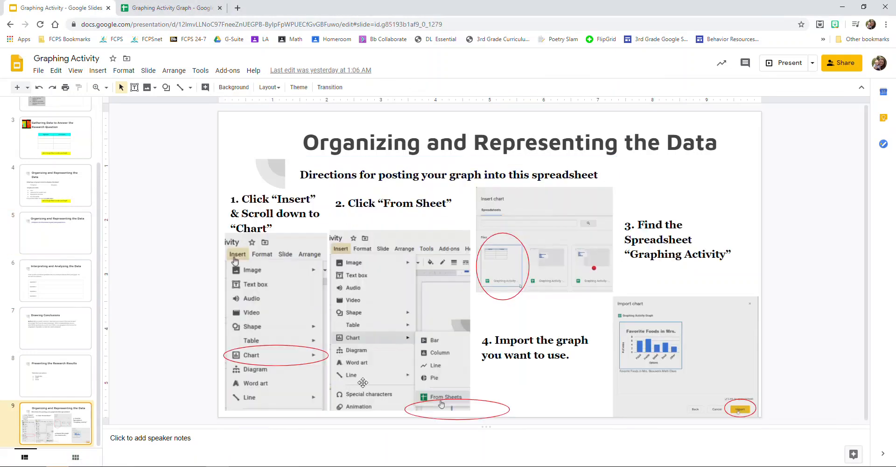